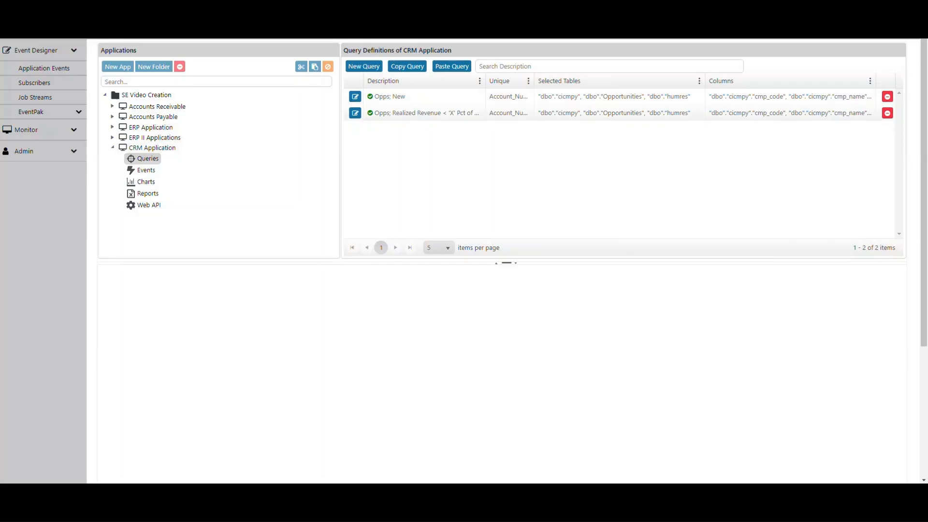
Open the query "Opps; Realized Revenue < 'X' Pct of Forecast" for editing and start a new calculated column among its selected columns.
key("ctrl")
left_click(354, 113)
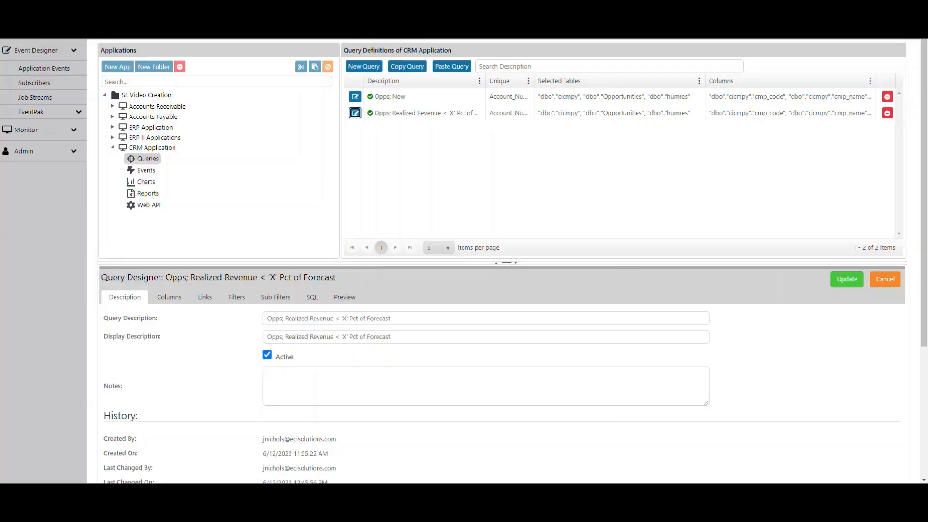
left_click(167, 296)
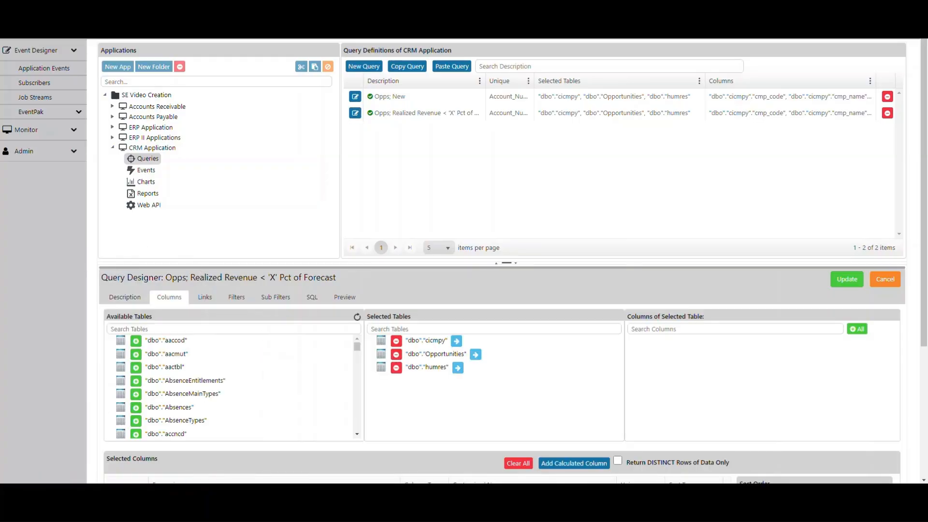
scroll(503, 261, "down", 2)
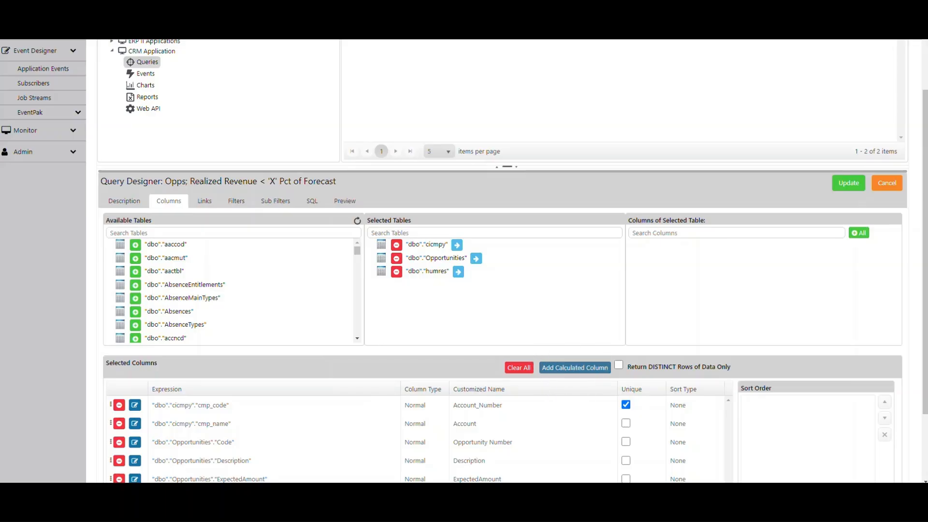
left_click(575, 368)
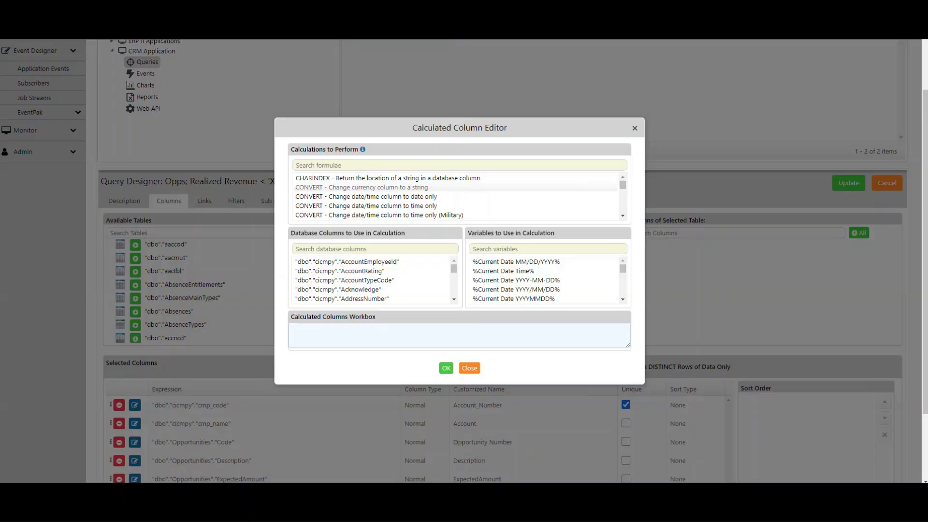
key("ctrl")
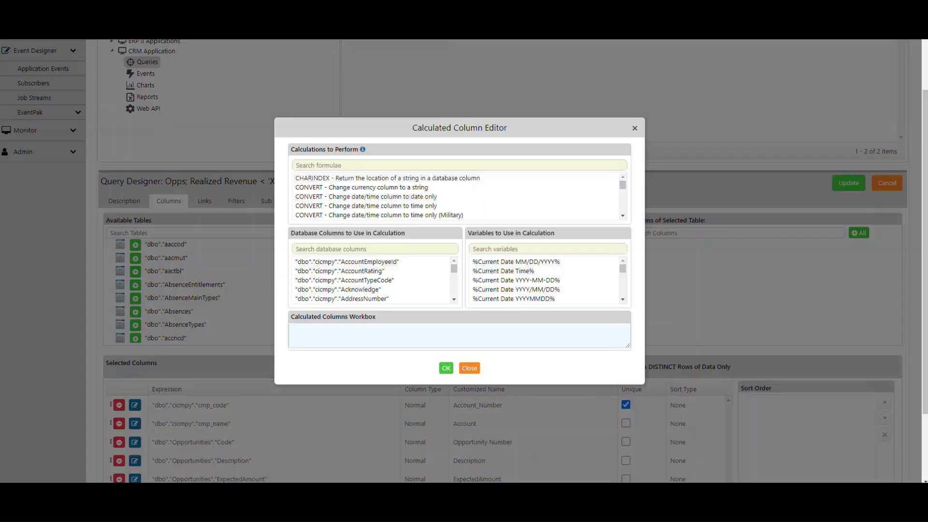
key("ctrl")
key("ctrl")
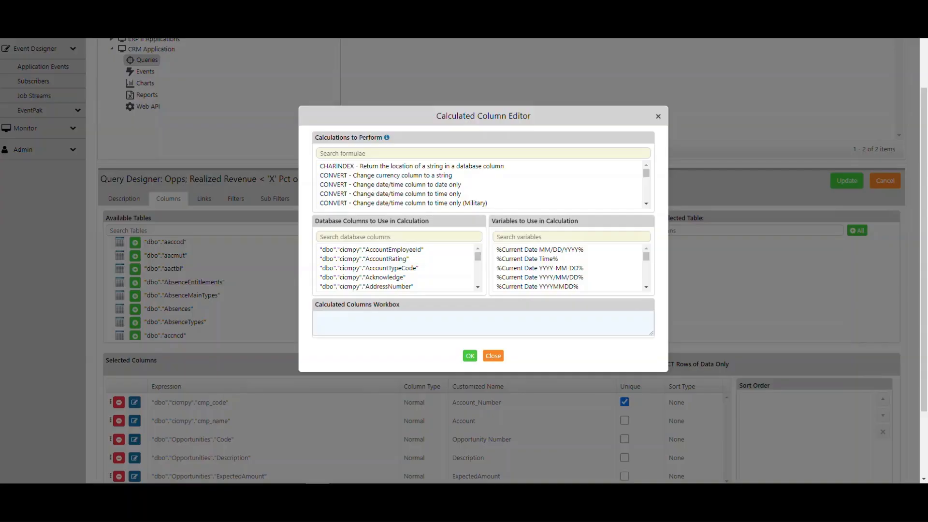
Search the database columns for "real" and insert Opportunities RealizedAmount into the calculation.
left_click(387, 237)
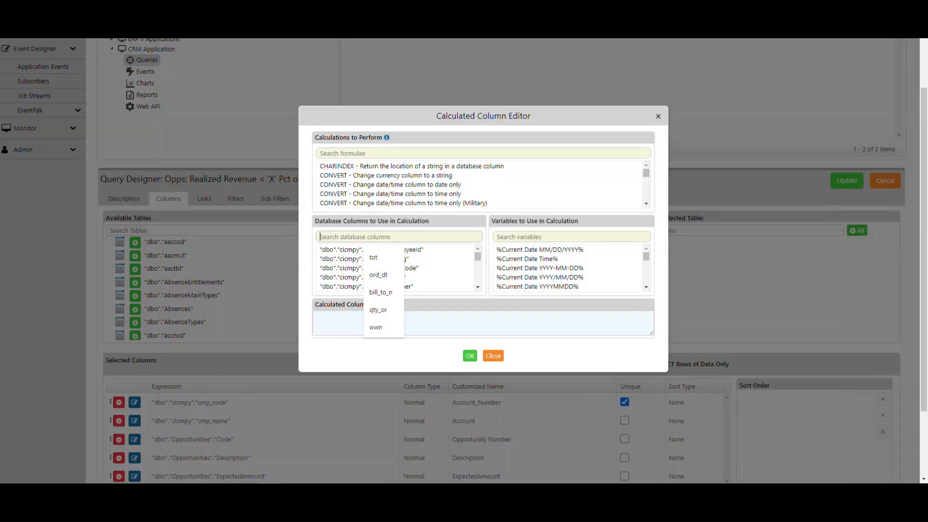
type("re")
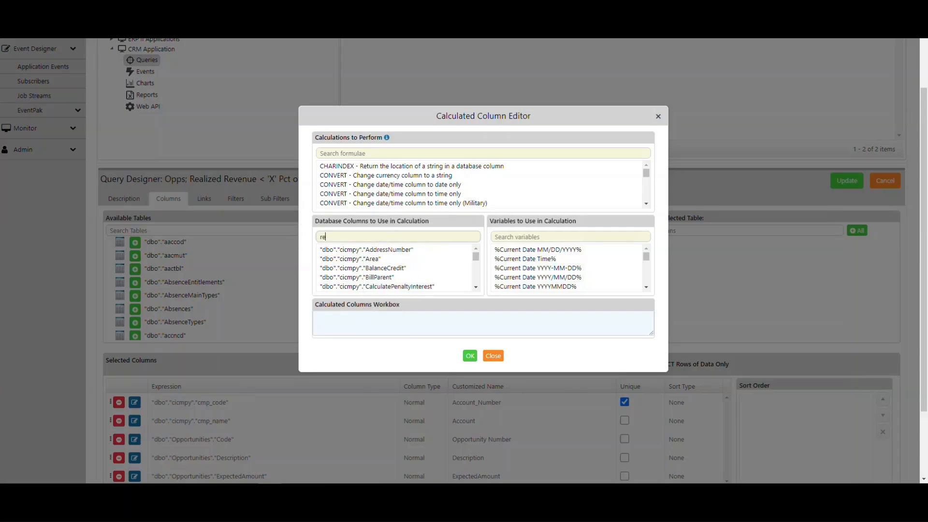
type("z")
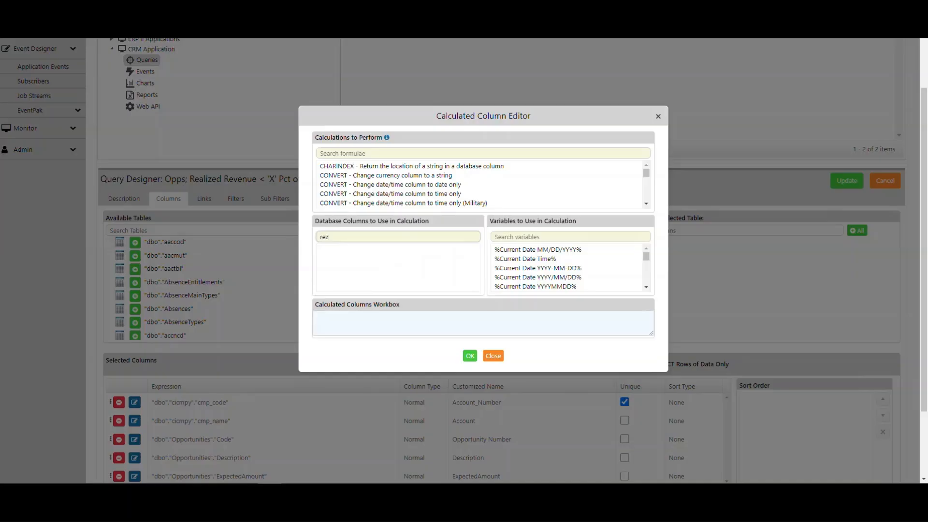
key("BackSpace")
type("al")
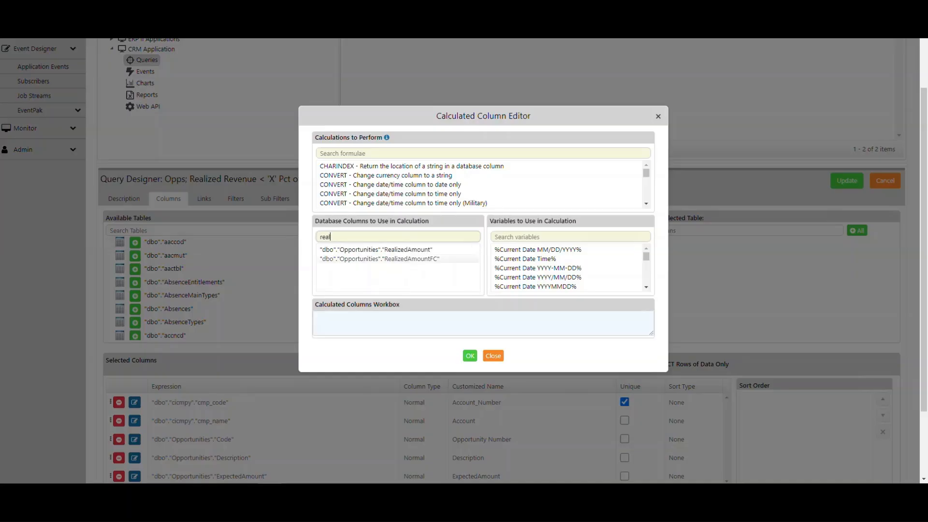
left_click(399, 250)
double_click(398, 250)
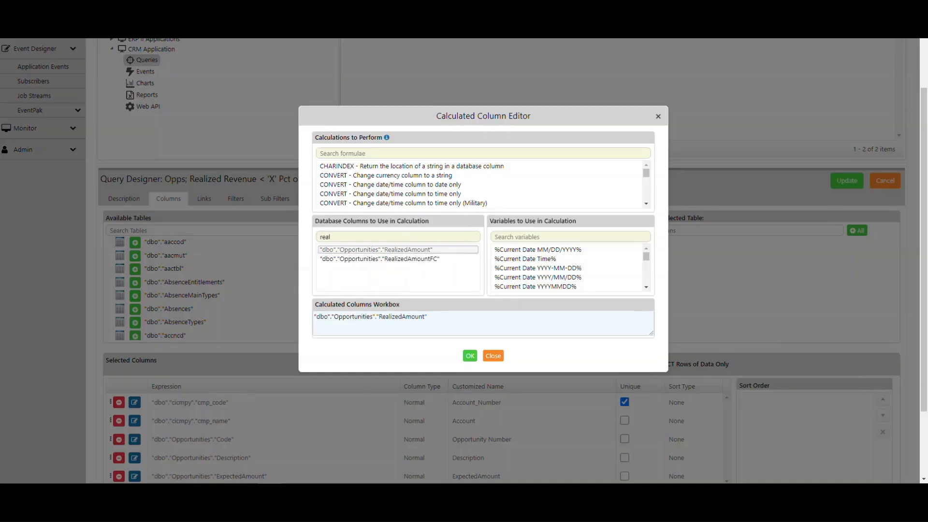
Multiply RealizedAmount by 100, enclose that product in parentheses, and append a division operator.
left_click(371, 309)
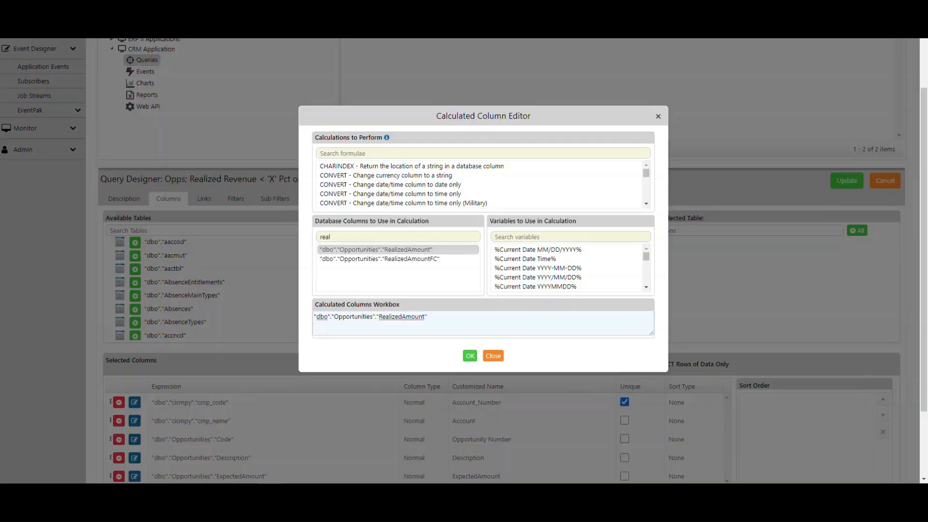
type("* 100")
type("(")
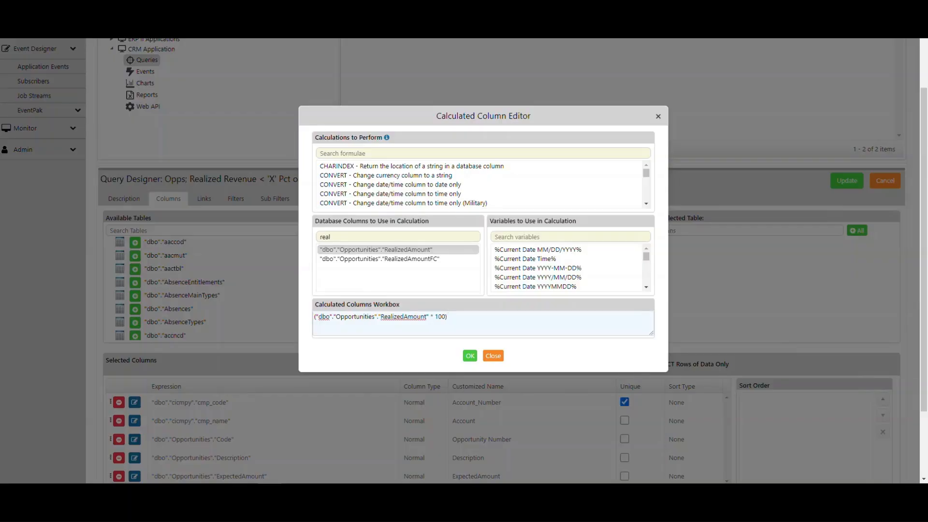
type("/")
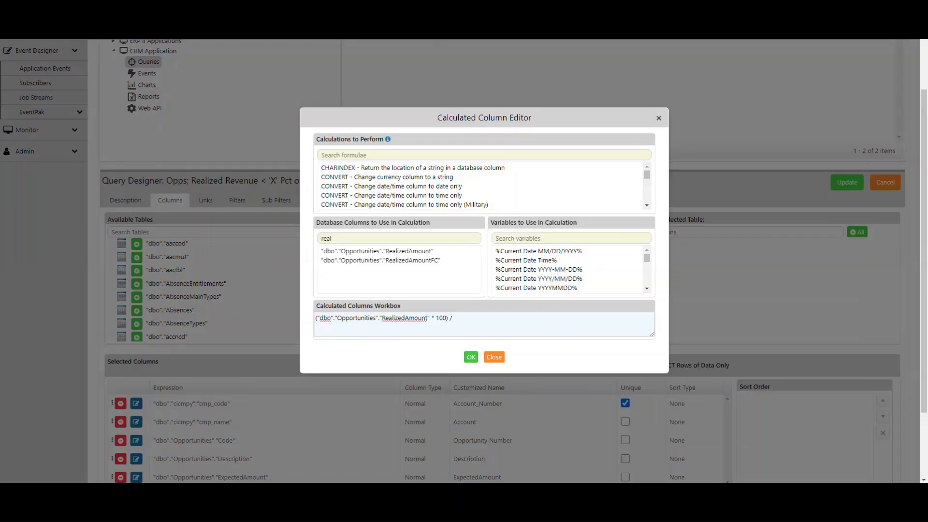
Search the database columns for "plan", insert Opportunities PlannedAmount as the divisor, and accept the calculated column.
left_click(348, 238)
key("BackSpace")
key("BackSpace")
key("BackSpace")
key("BackSpace")
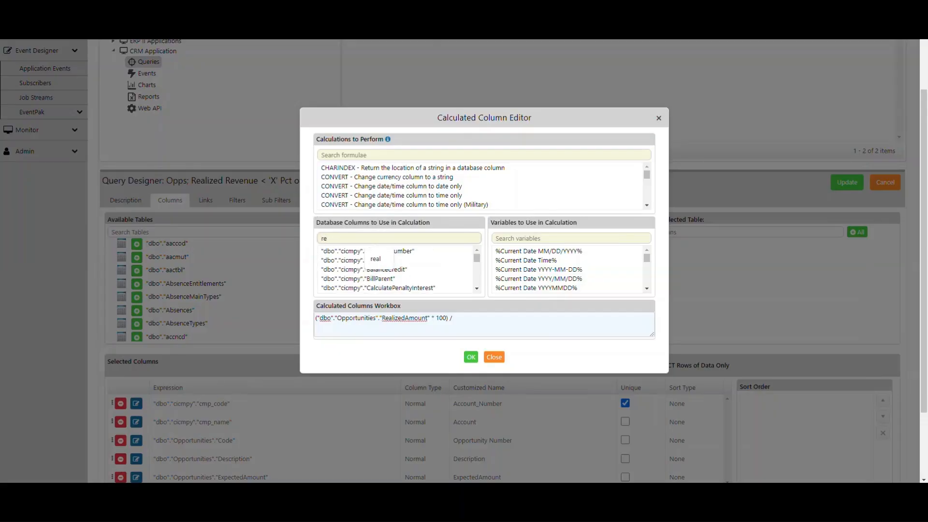
type("plan")
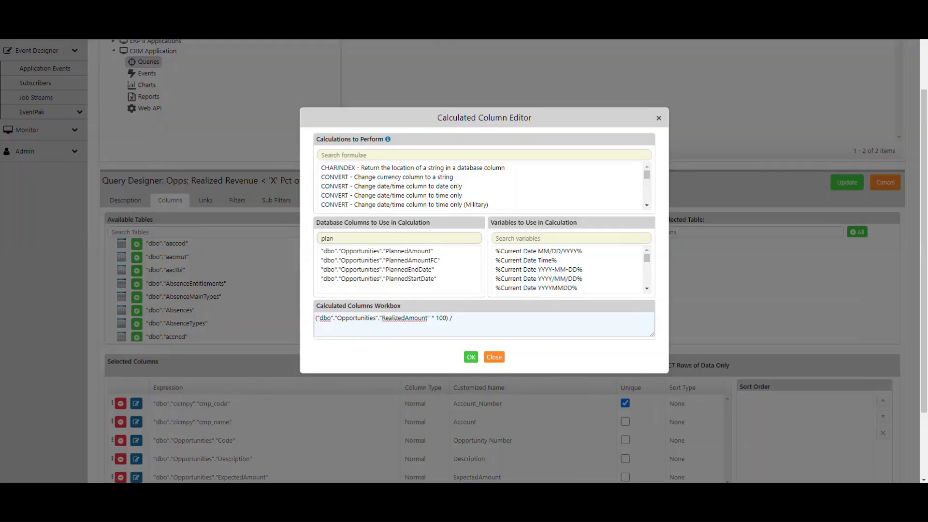
left_click(377, 251)
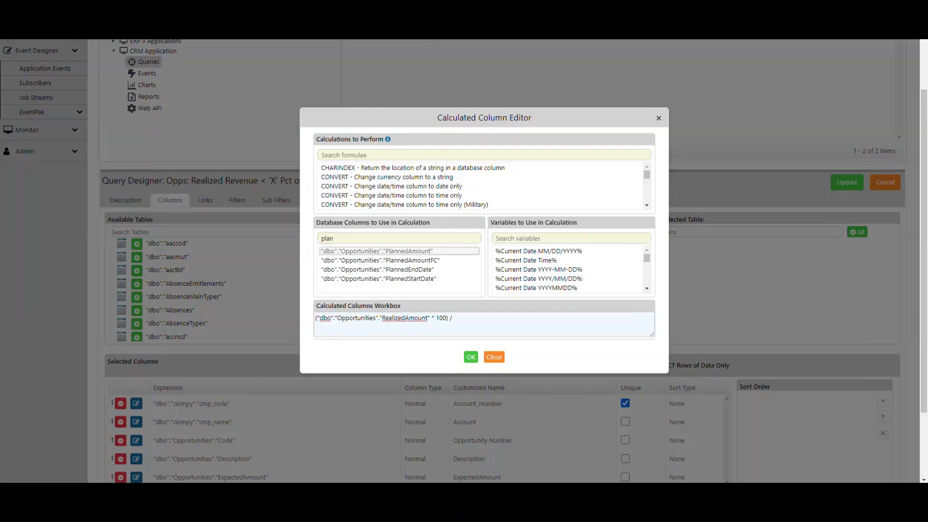
left_click_drag(377, 251, 483, 323)
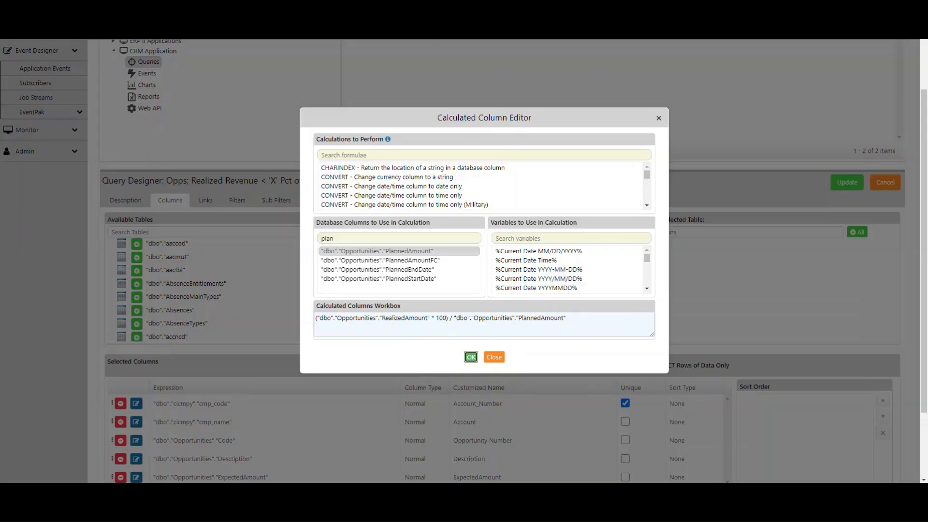
left_click(470, 357)
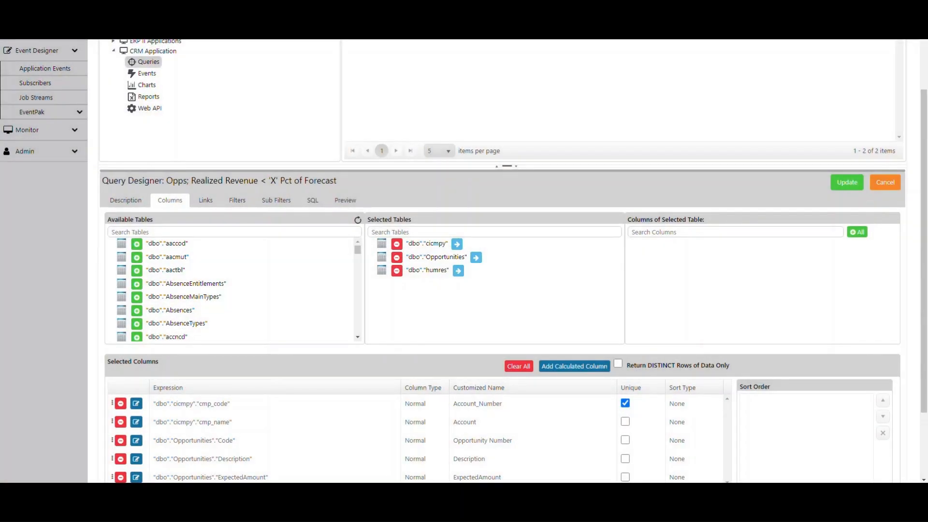
Go to the last page of the selected columns and review the new calculated column's formula in its editor.
scroll(503, 290, "down", 2)
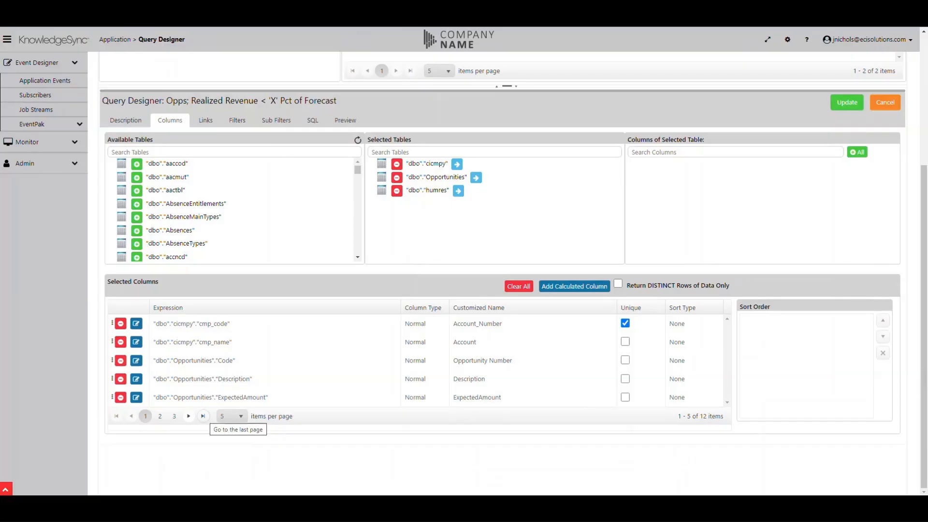
left_click(203, 416)
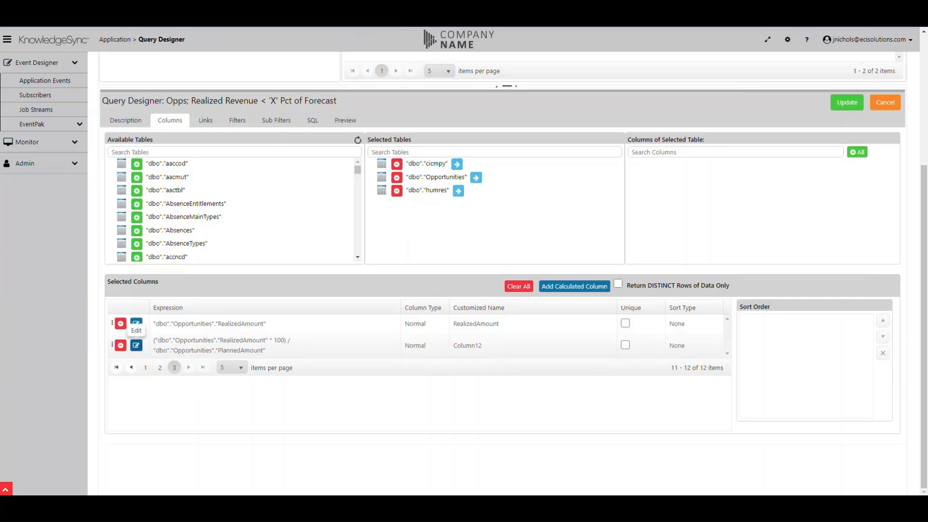
left_click(136, 345)
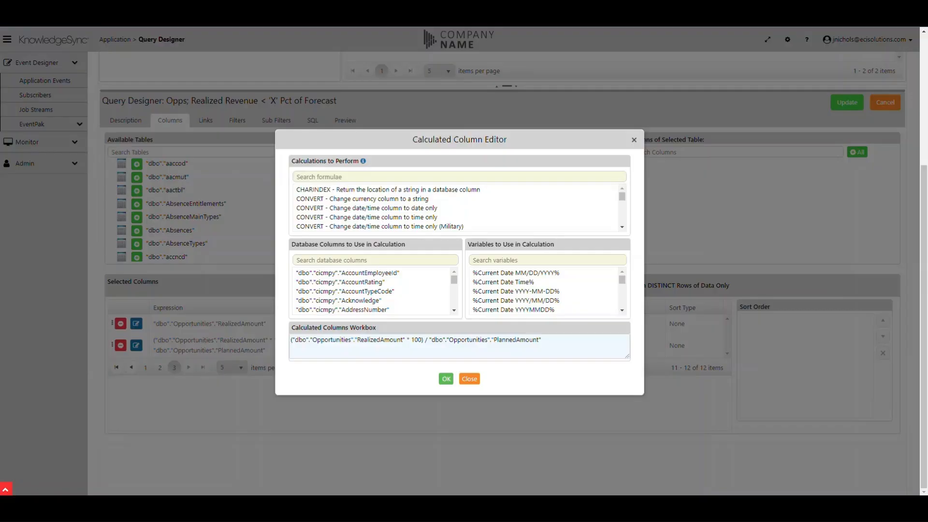
left_click(446, 378)
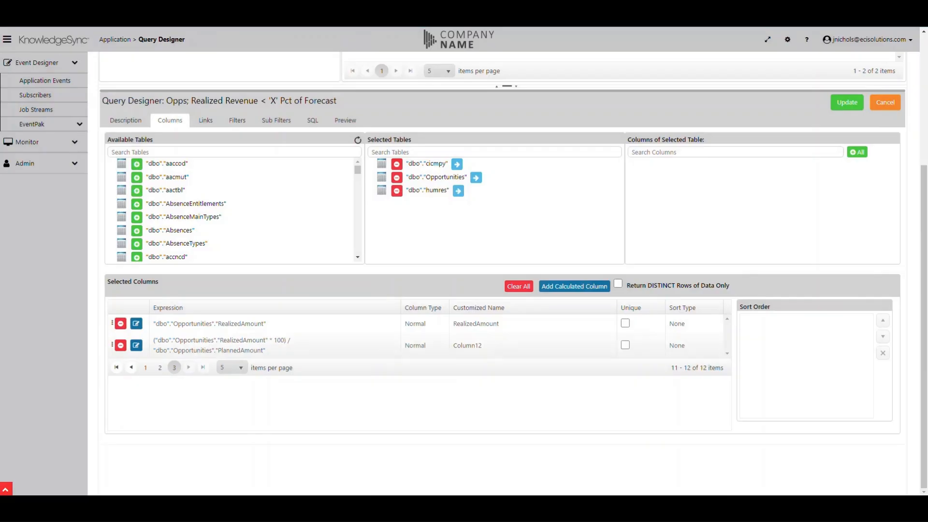
Set the calculated column's customized name to Actual_Revenue_pct.
key("ctrl")
left_click(467, 346)
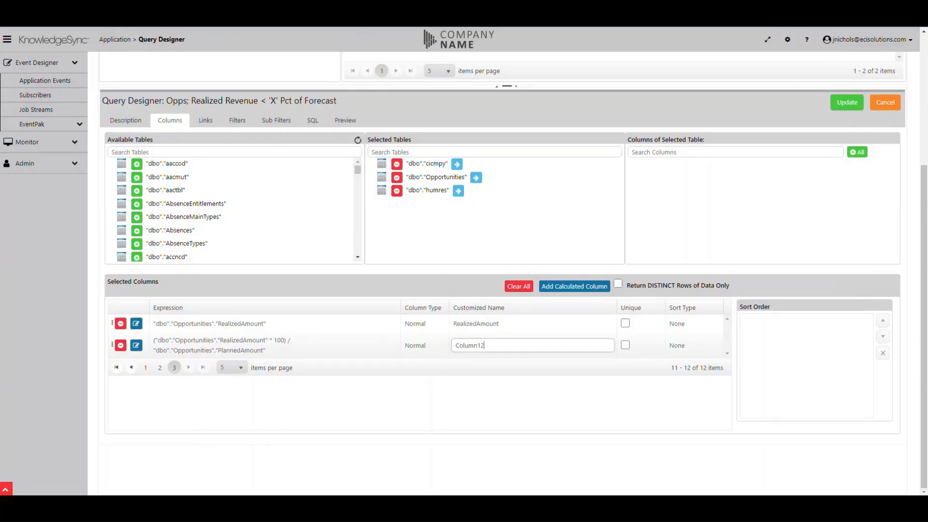
key("BackSpace")
key("BackSpace")
key("BackSpace")
key("BackSpace")
key("BackSpace")
key("BackSpace")
key("BackSpace")
key("BackSpace")
type("Actual_Revenue_pct")
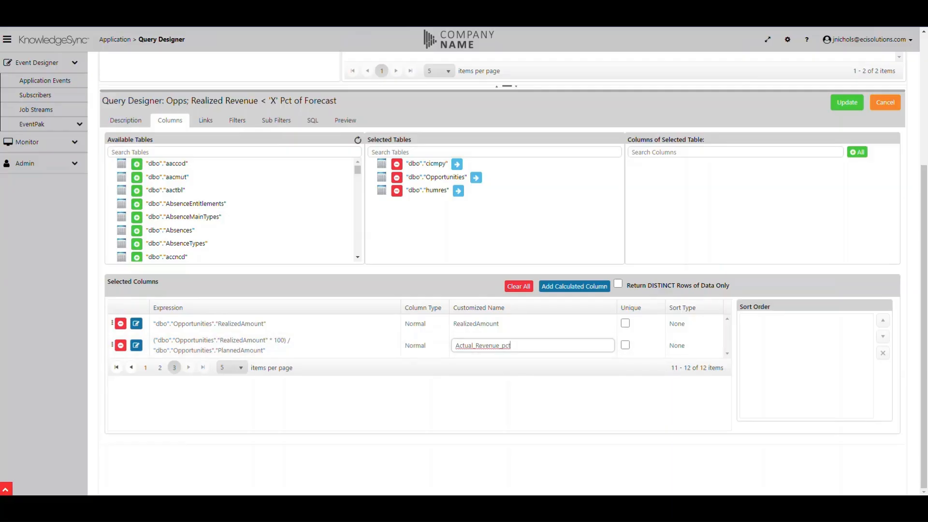
key("Return")
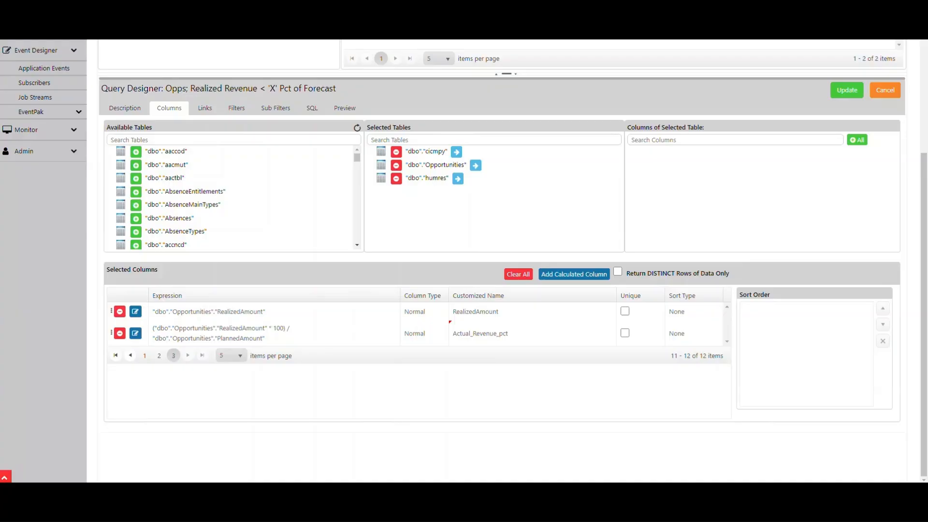
Start a calculated column in the query's filters and insert Opportunities RealizedAmount, found by searching for "real".
left_click(231, 109)
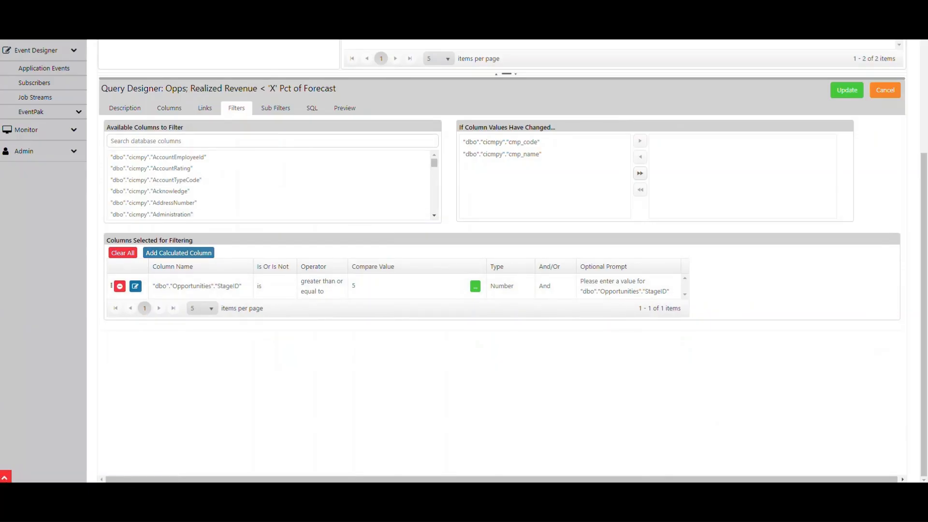
left_click(195, 252)
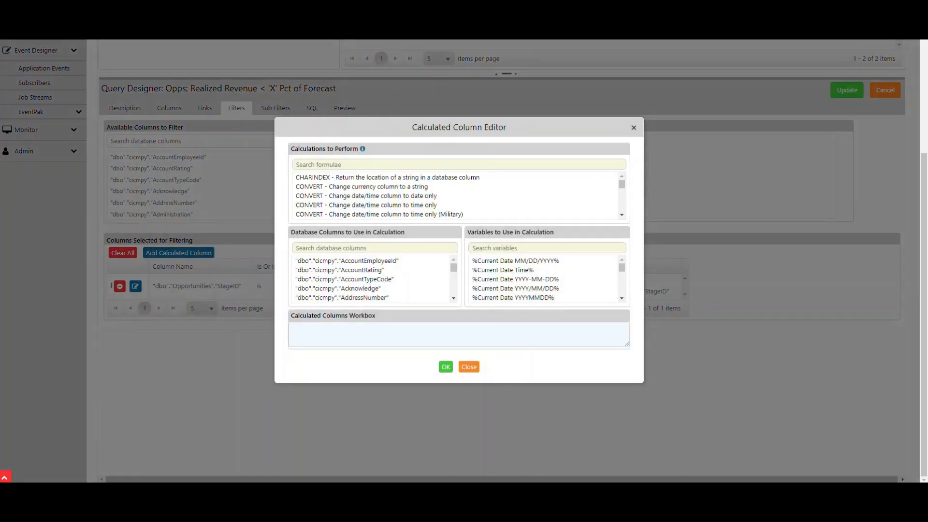
left_click(309, 248)
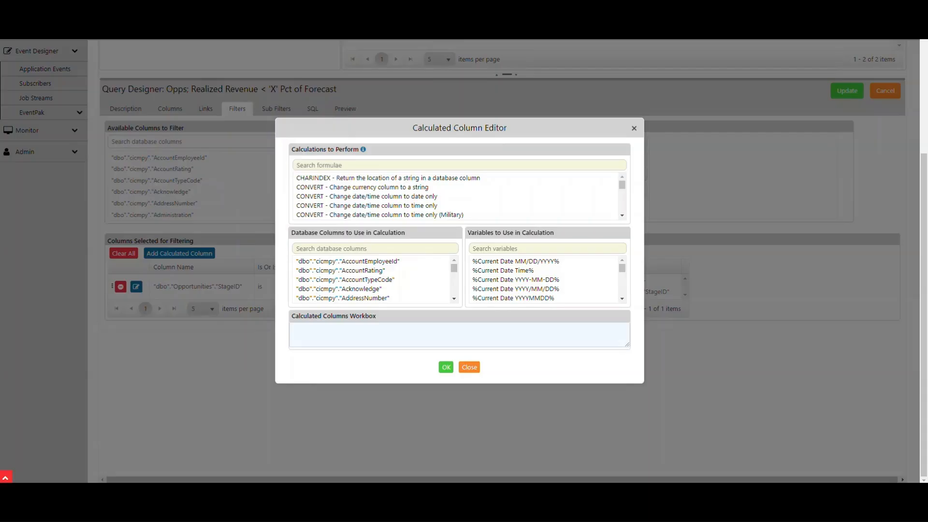
type("real")
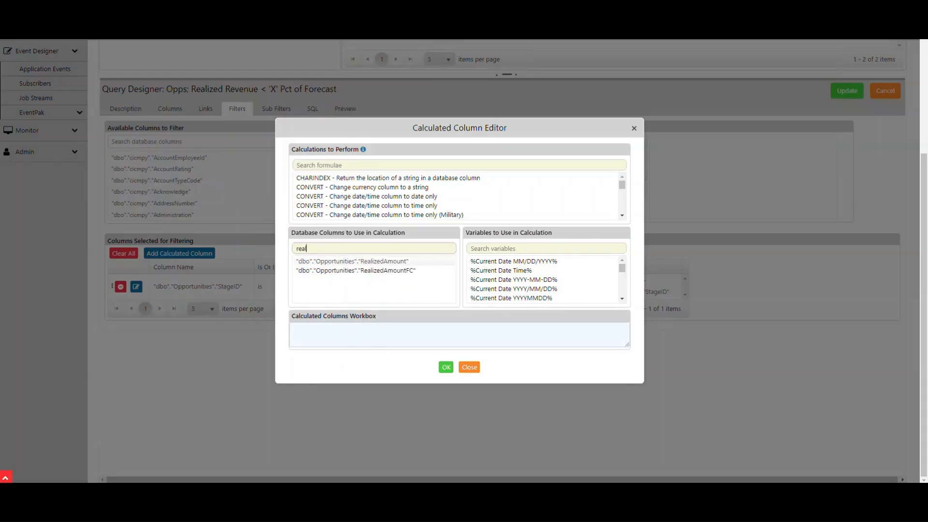
double_click(352, 261)
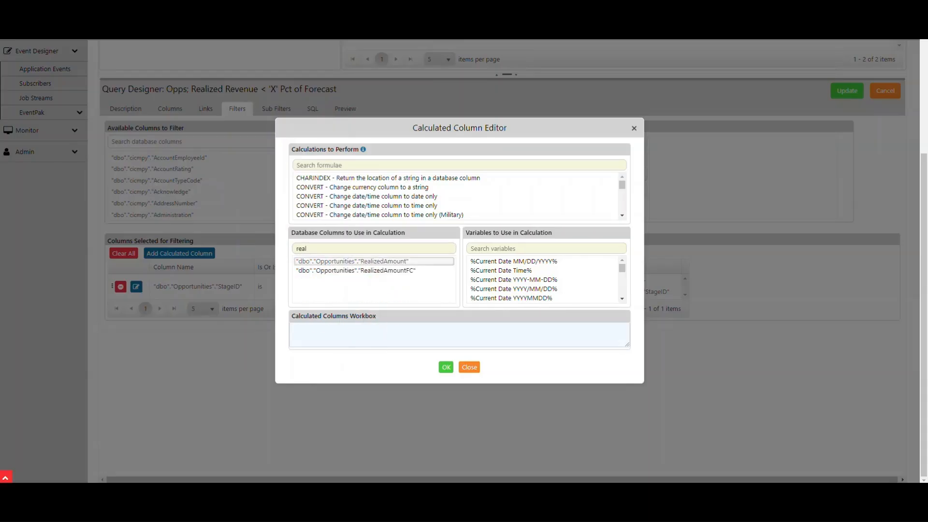
Multiply the filter calculation's RealizedAmount by 100 inside parentheses and append a division operator.
left_click(367, 325)
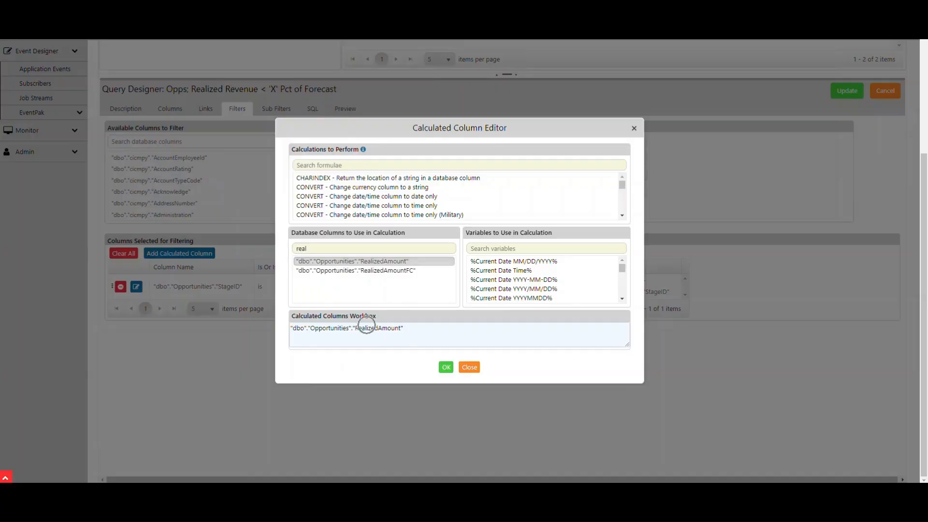
type("* ")
type("100)")
type("(")
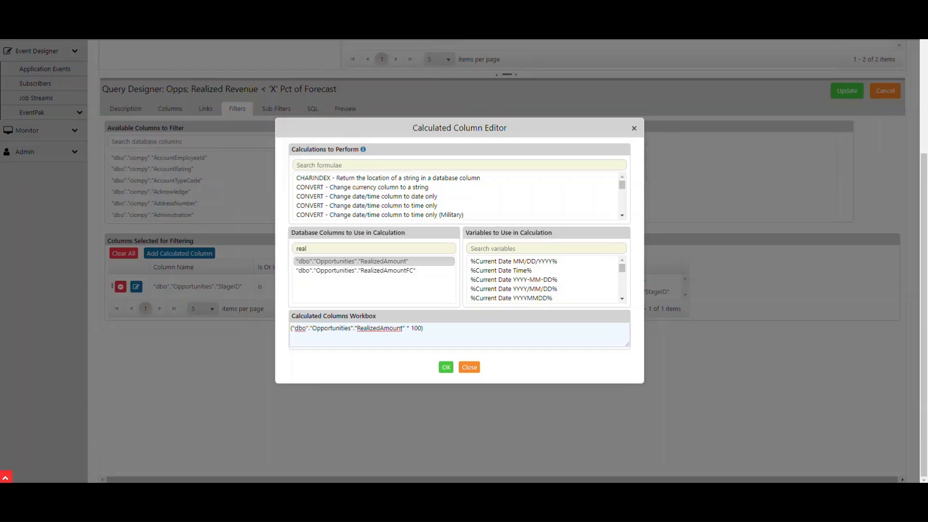
key("End")
type("/")
Complete the filter calculation with Opportunities PlannedAmount as divisor, found by searching for "plann", and add it to the filters.
left_click(307, 248)
key("BackSpace")
key("BackSpace")
key("BackSpace")
key("BackSpace")
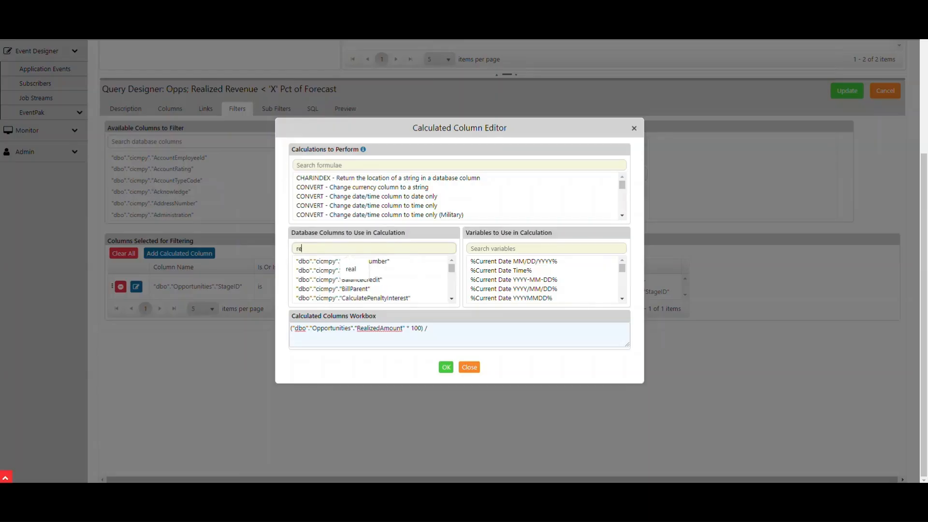
type("plann")
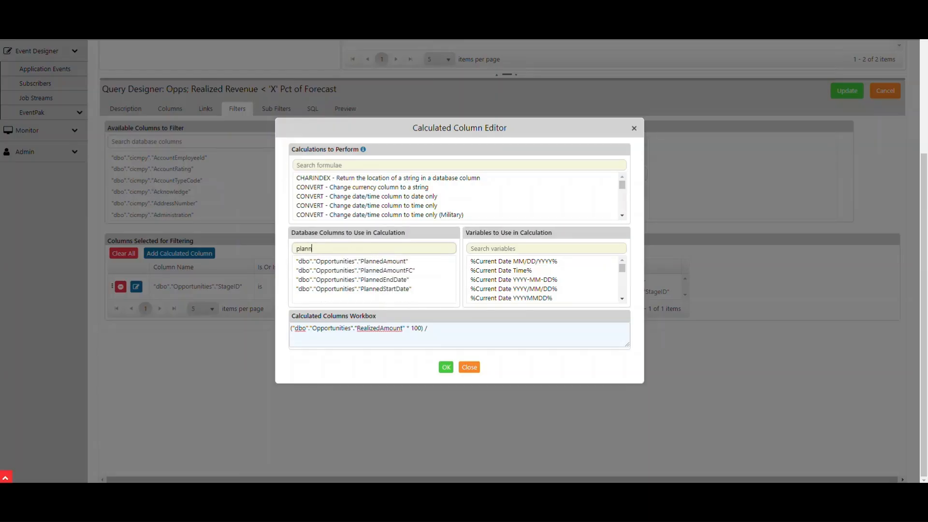
double_click(374, 261)
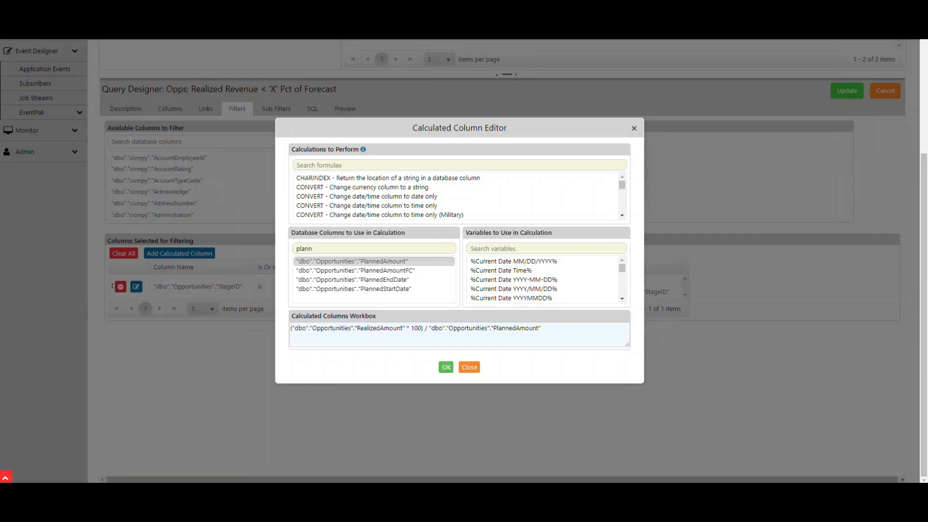
left_click(446, 367)
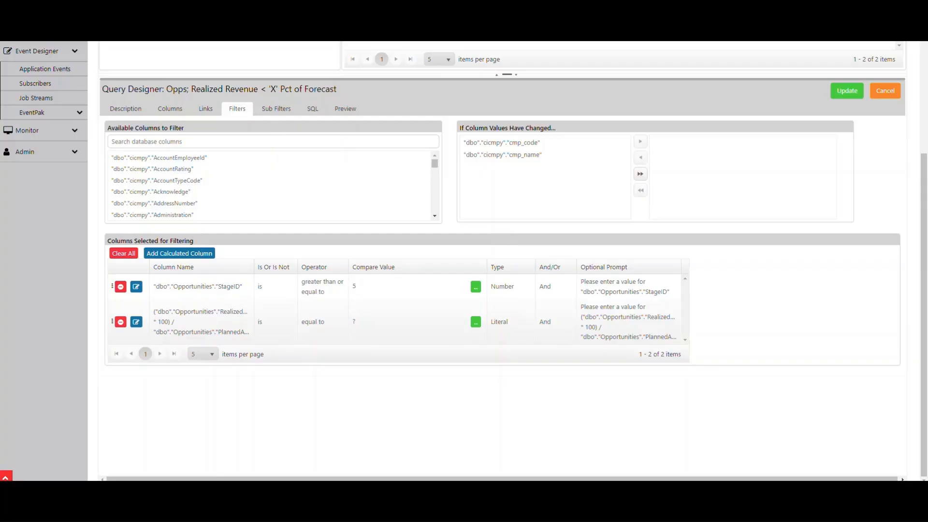
Set the calculated filter's operator to less than and its value type to Number.
key("ctrl")
key("ctrl")
left_click(315, 322)
left_click(319, 323)
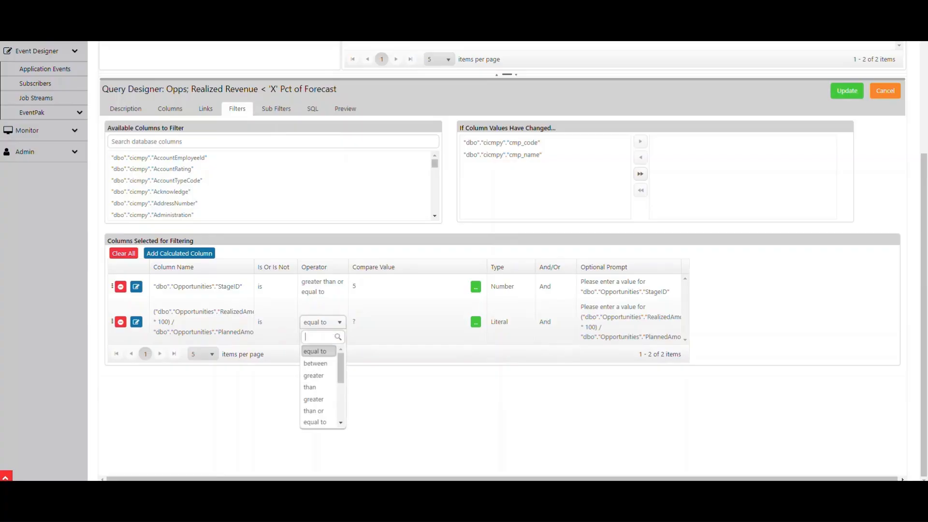
scroll(318, 397, "down", 3)
scroll(321, 387, "up", 2)
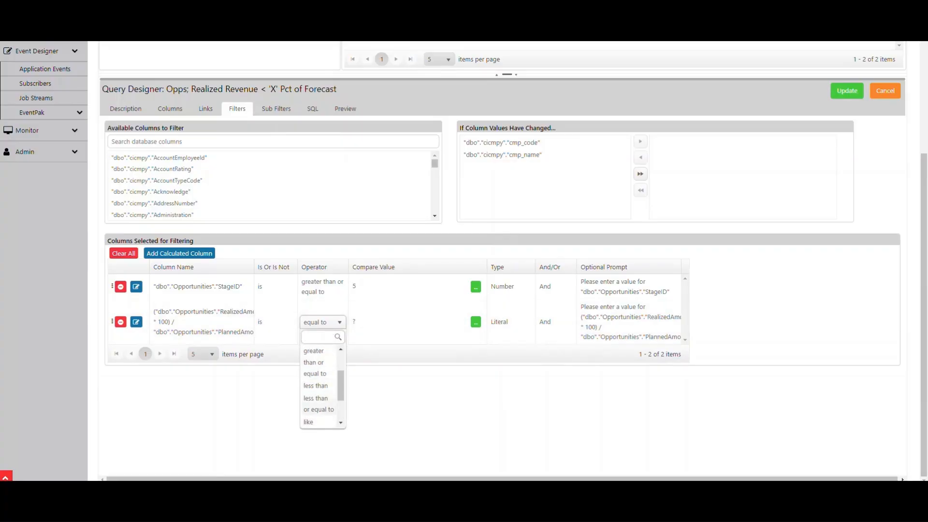
left_click(316, 386)
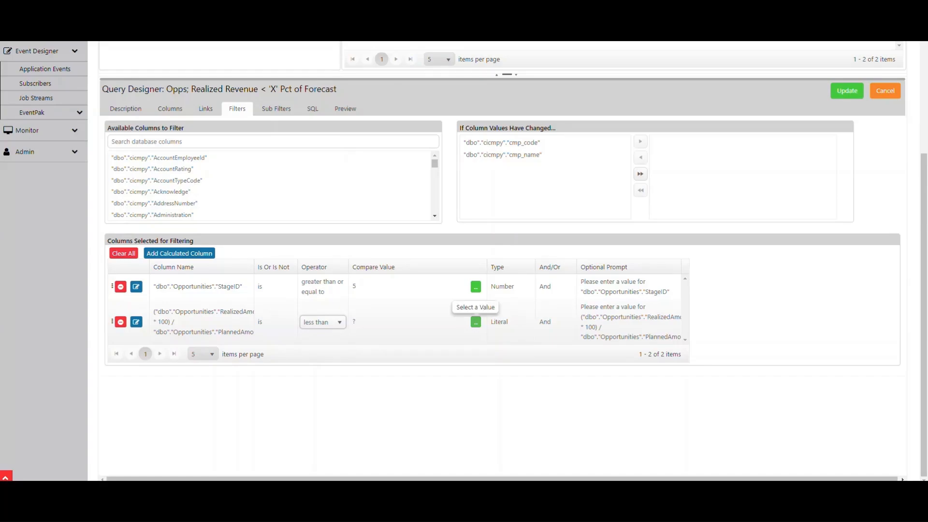
left_click(505, 322)
left_click(511, 323)
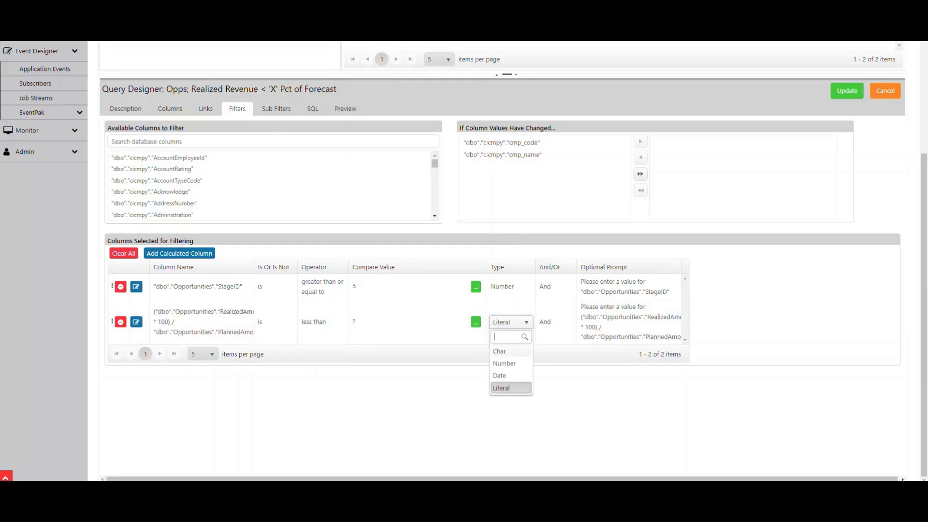
left_click(510, 364)
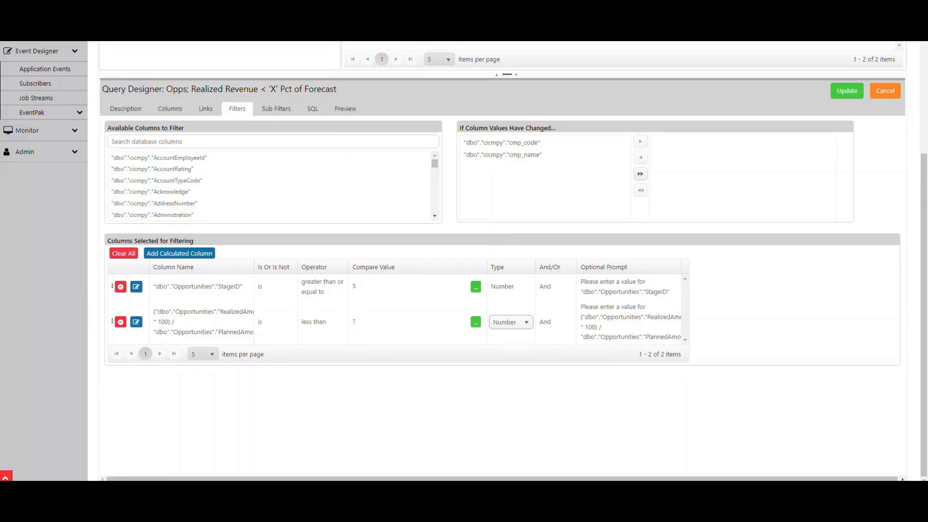
Replace the calculated filter's optional prompt with "The actual revenue is less than what percentage of forecast?".
left_click(628, 322)
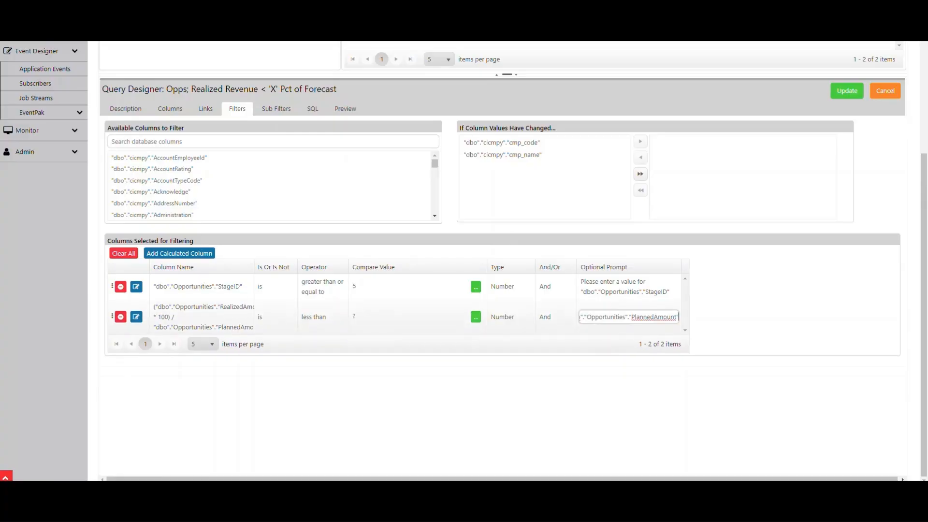
key("ctrl+a")
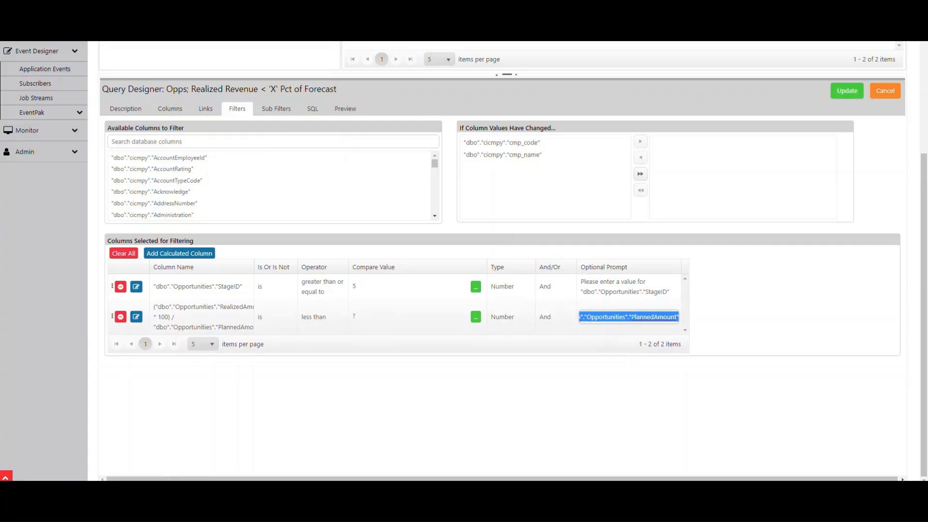
type("The actua")
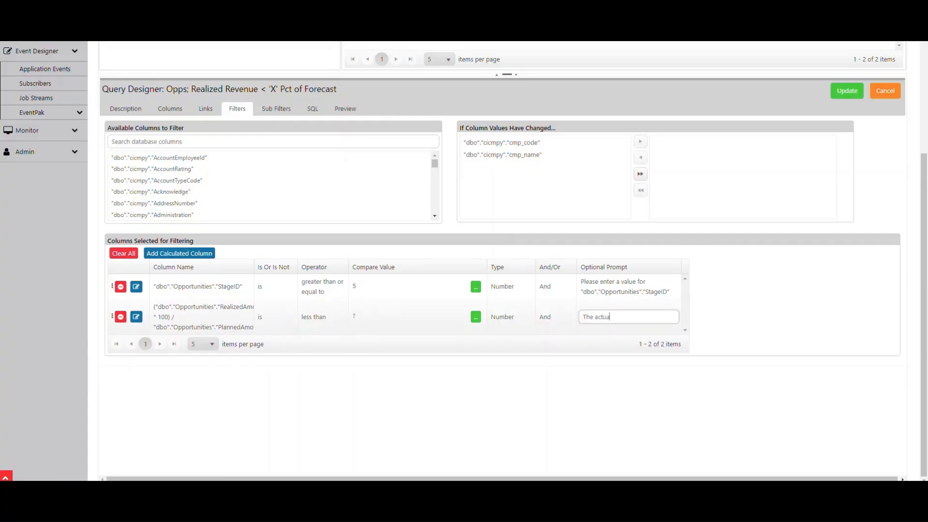
type("l revi")
key("BackSpace")
type("en")
type("ue f")
type("s less than wha")
type("t per")
type("centage")
type(" of forecas")
type("t?")
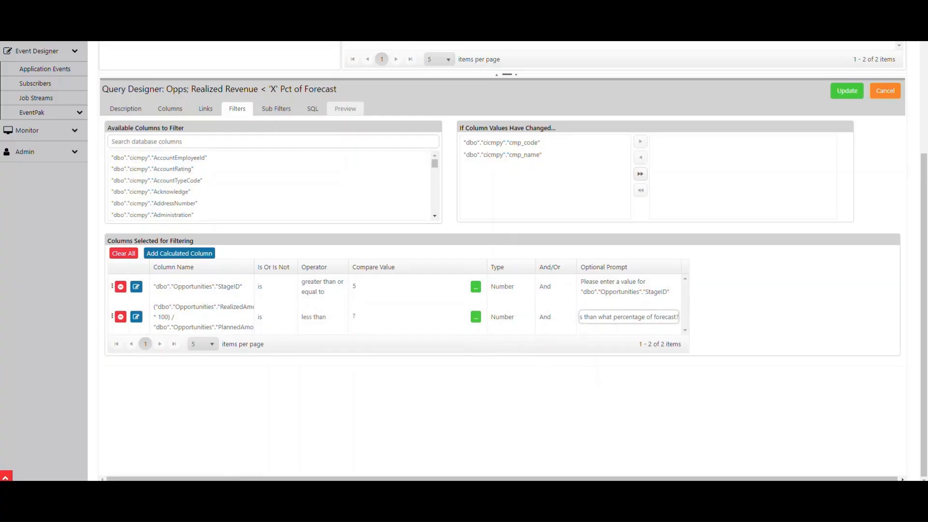
Preview the query with 50 as the answer to the forecast percentage prompt, and save the query with its changes.
left_click(345, 109)
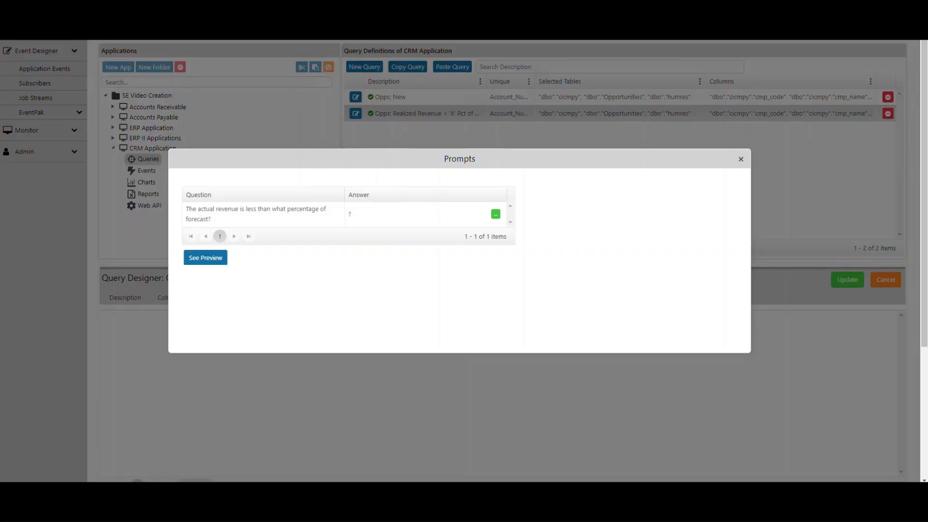
left_click(377, 214)
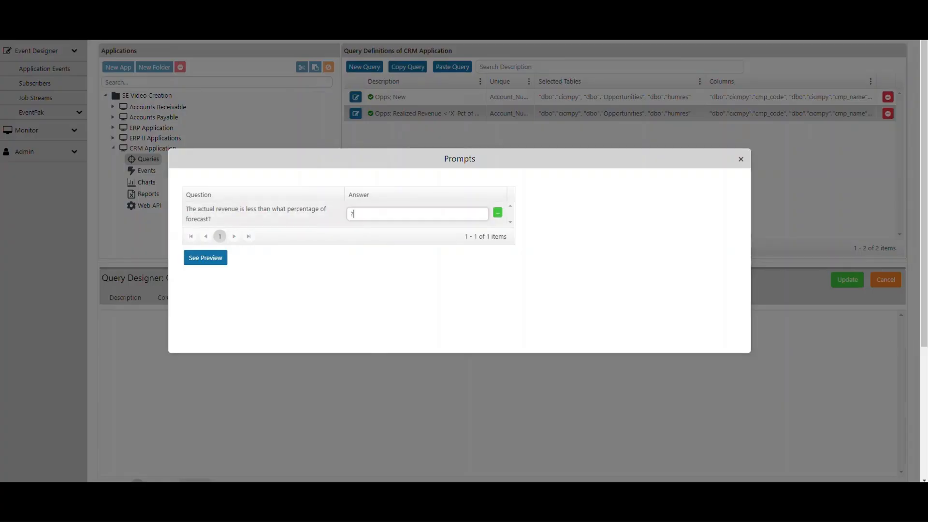
type("50")
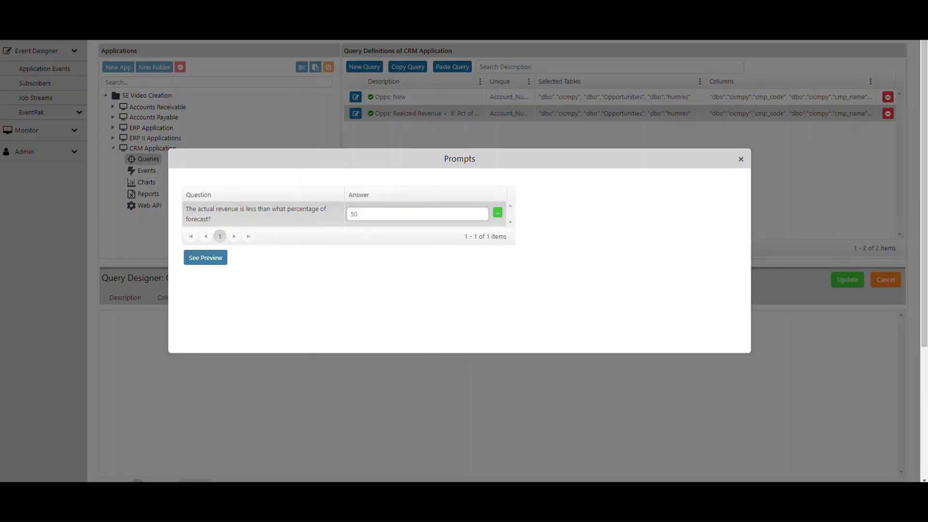
left_click(205, 258)
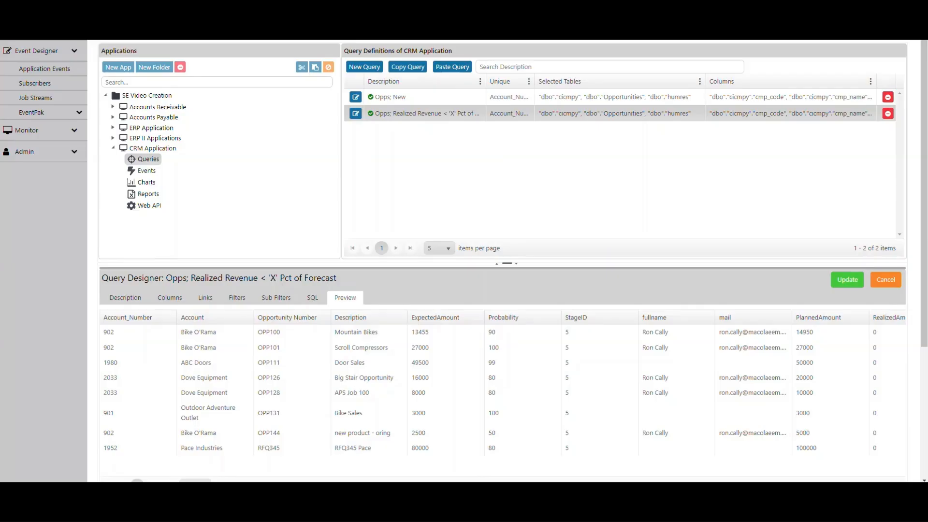
scroll(503, 261, "down", 2)
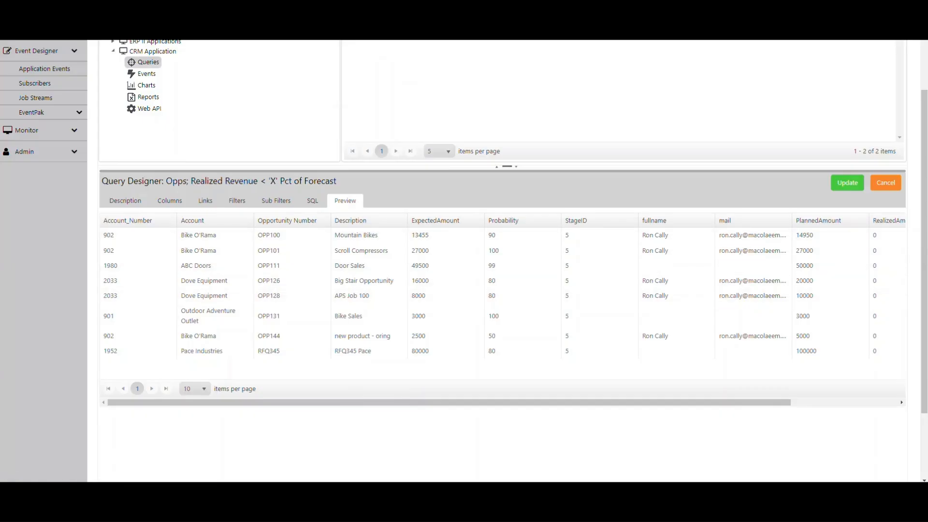
left_click(847, 182)
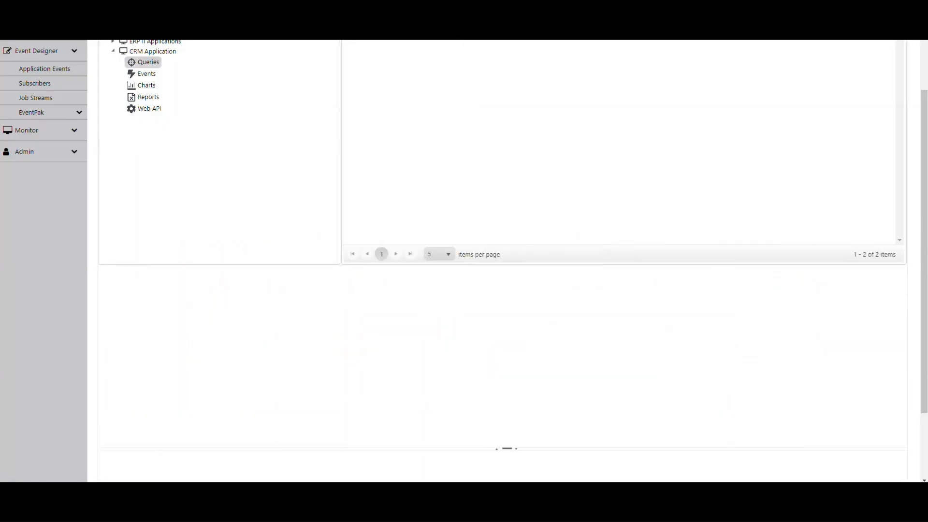